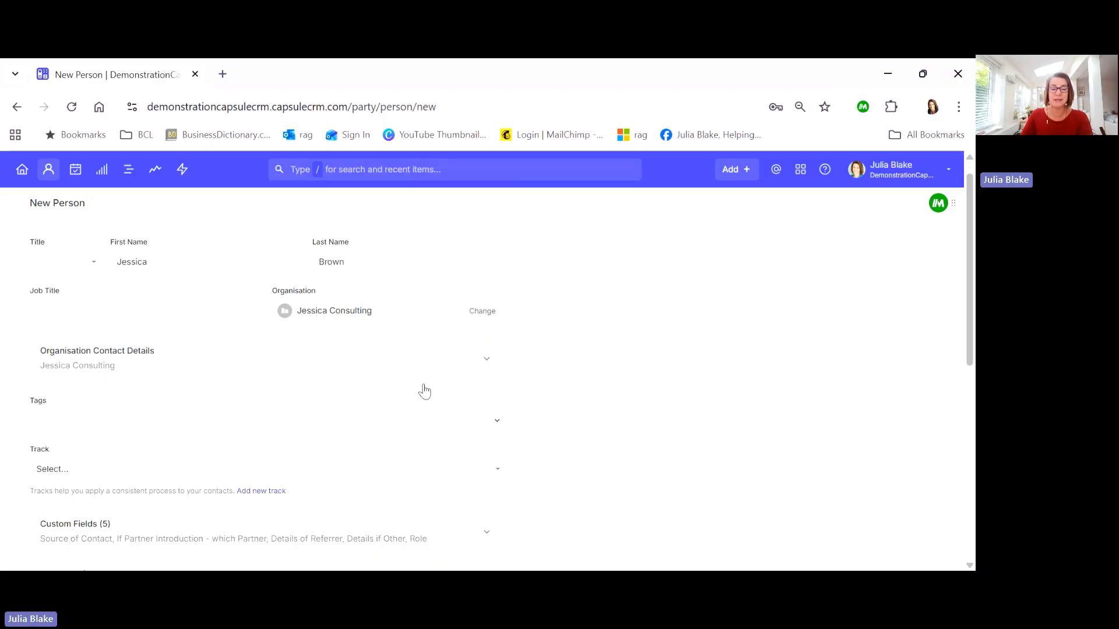
Tag the new person with the existing Prospect tag and save the contact.
{"action": "scroll", "coordinate": [420, 393], "scroll_direction": "down", "scroll_amount": 2}
{"action": "scroll", "coordinate": [343, 392], "scroll_direction": "down", "scroll_amount": 1}
{"action": "left_click", "coordinate": [162, 286]}
{"action": "type", "text": "p"}
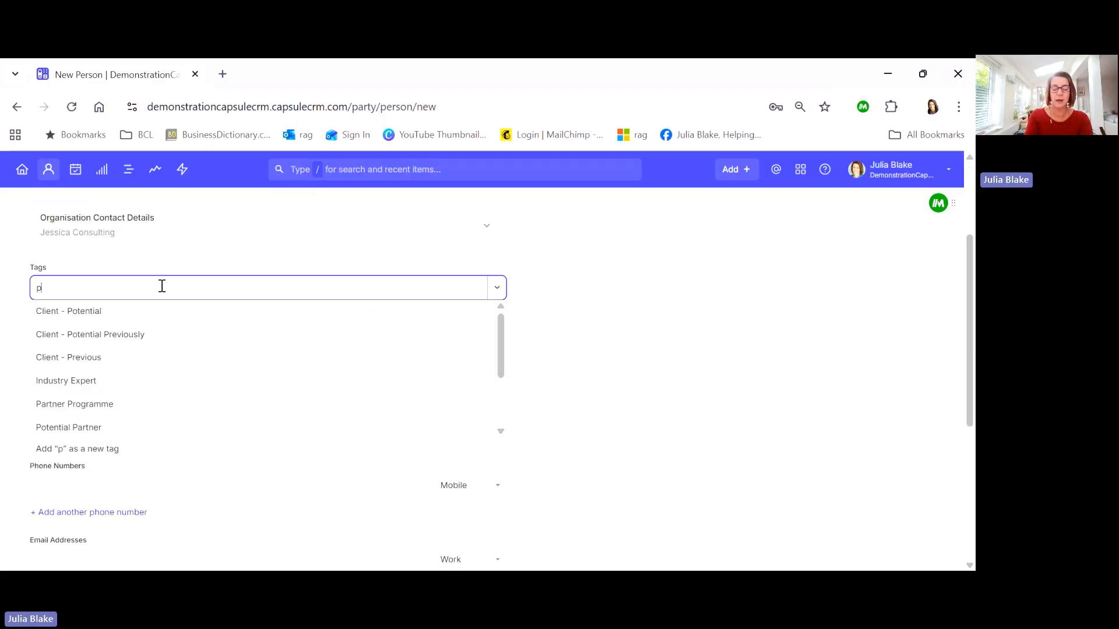
{"action": "type", "text": "ros"}
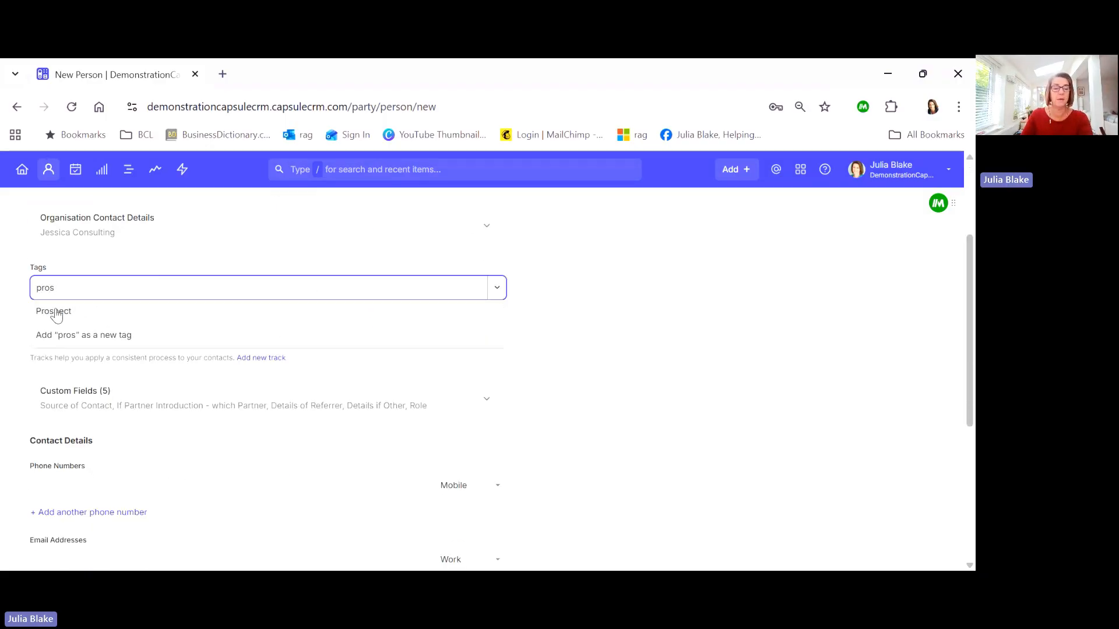
{"action": "left_click", "coordinate": [56, 313]}
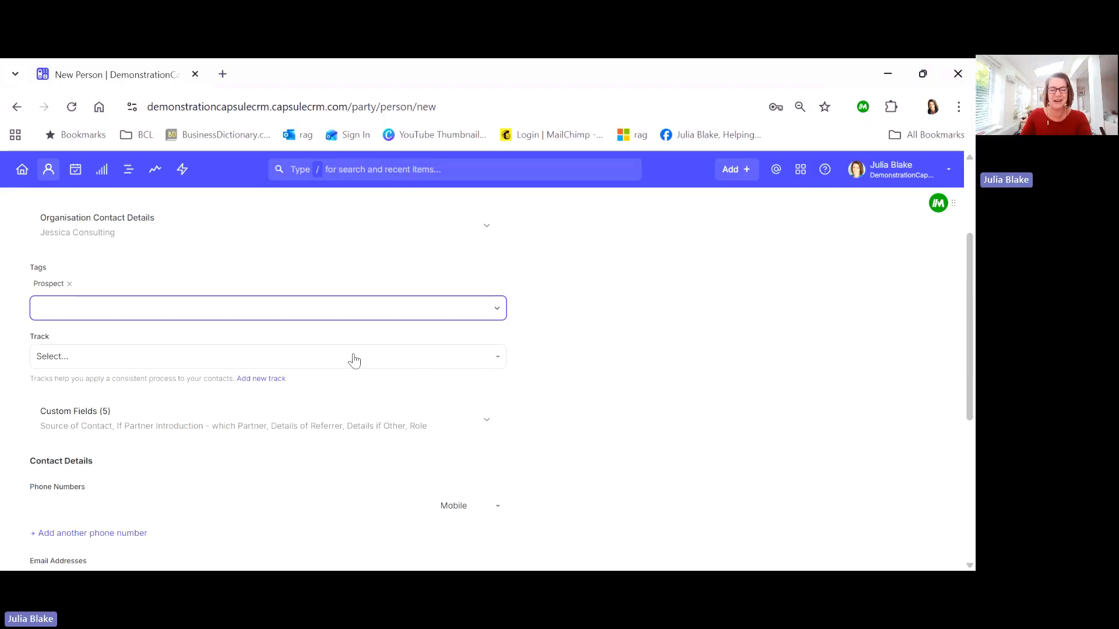
{"action": "scroll", "coordinate": [350, 358], "scroll_direction": "down", "scroll_amount": 5}
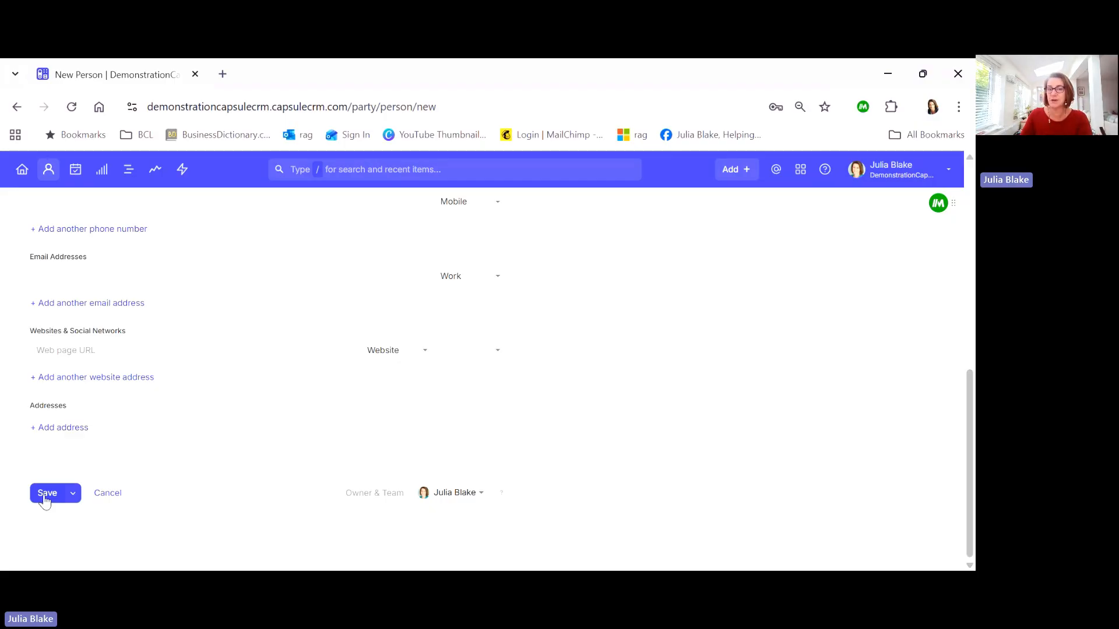
{"action": "left_click", "coordinate": [45, 496]}
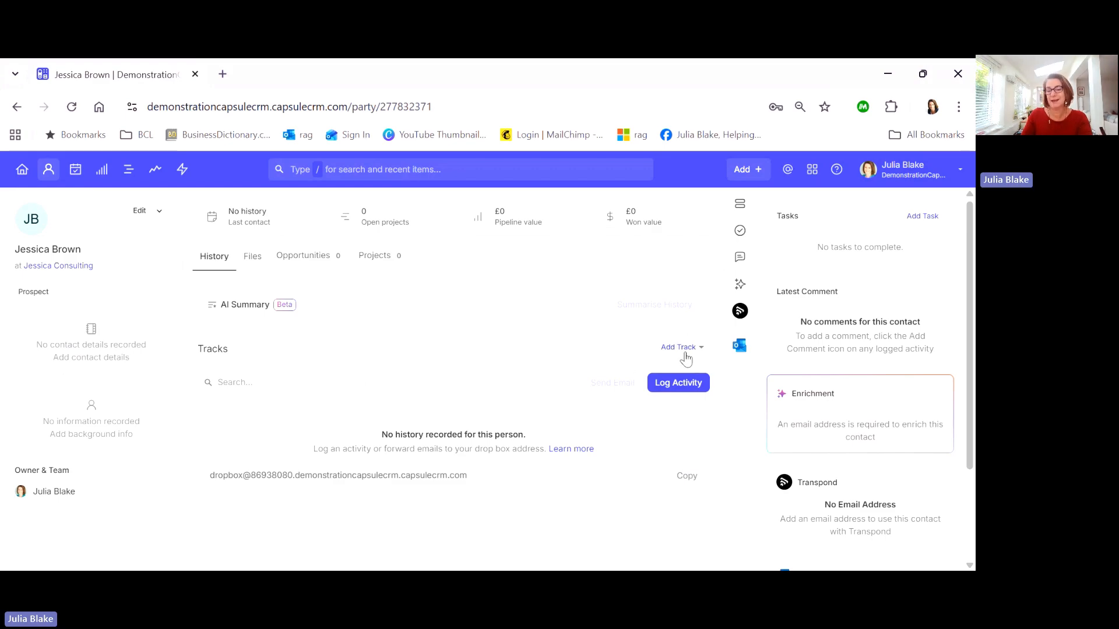
Apply the Prospect Nurture track to the saved contact and look over its tasks.
{"action": "left_click", "coordinate": [685, 354]}
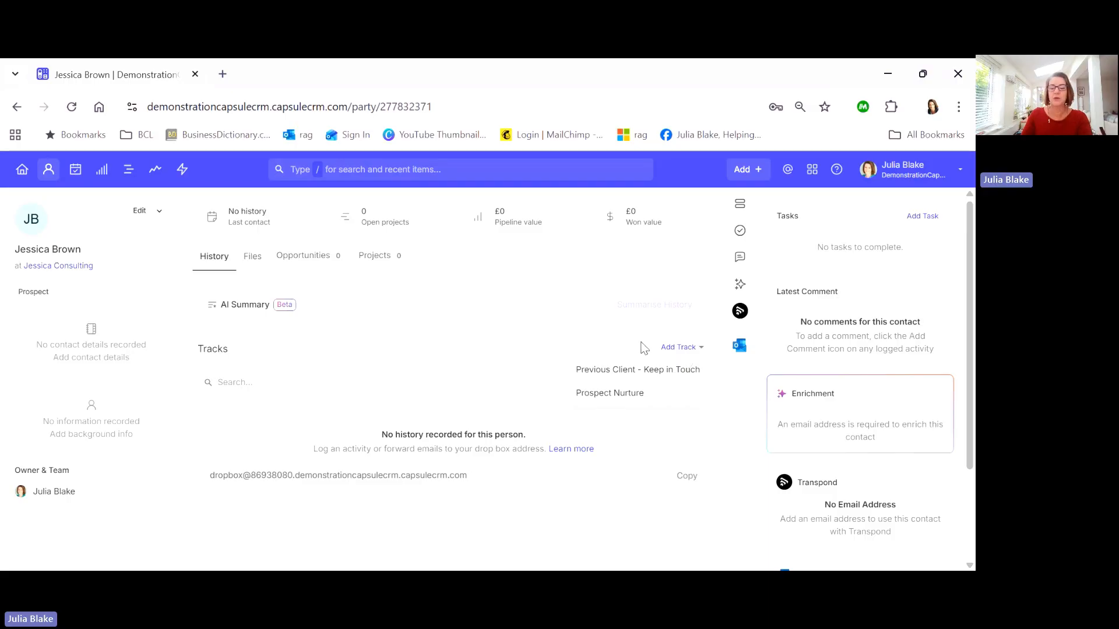
{"action": "left_click", "coordinate": [619, 399]}
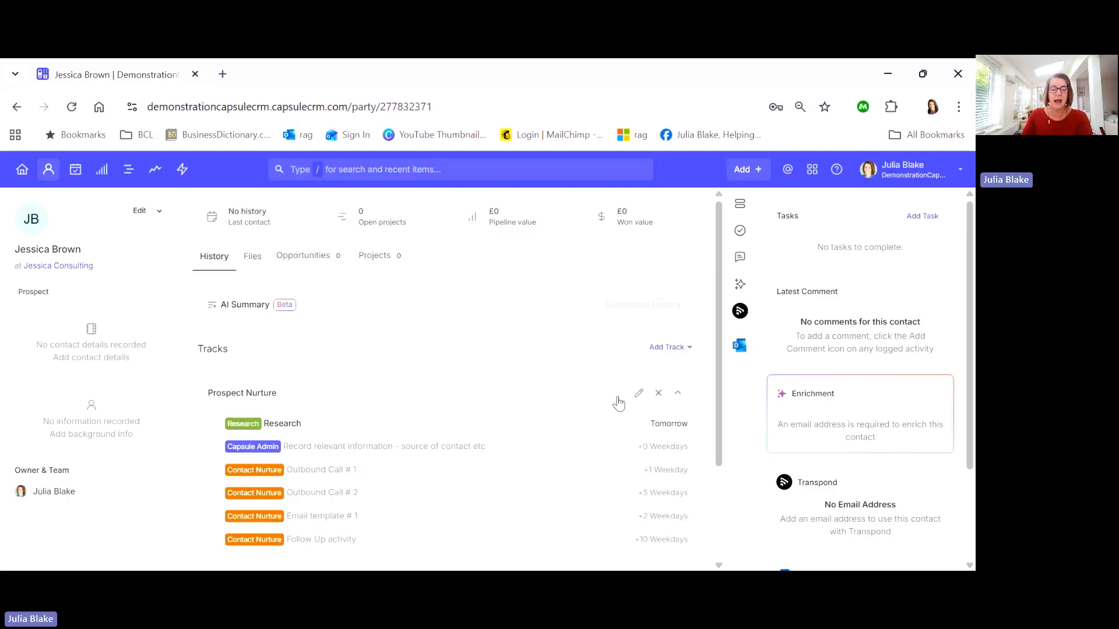
{"action": "scroll", "coordinate": [559, 399], "scroll_direction": "down", "scroll_amount": 2}
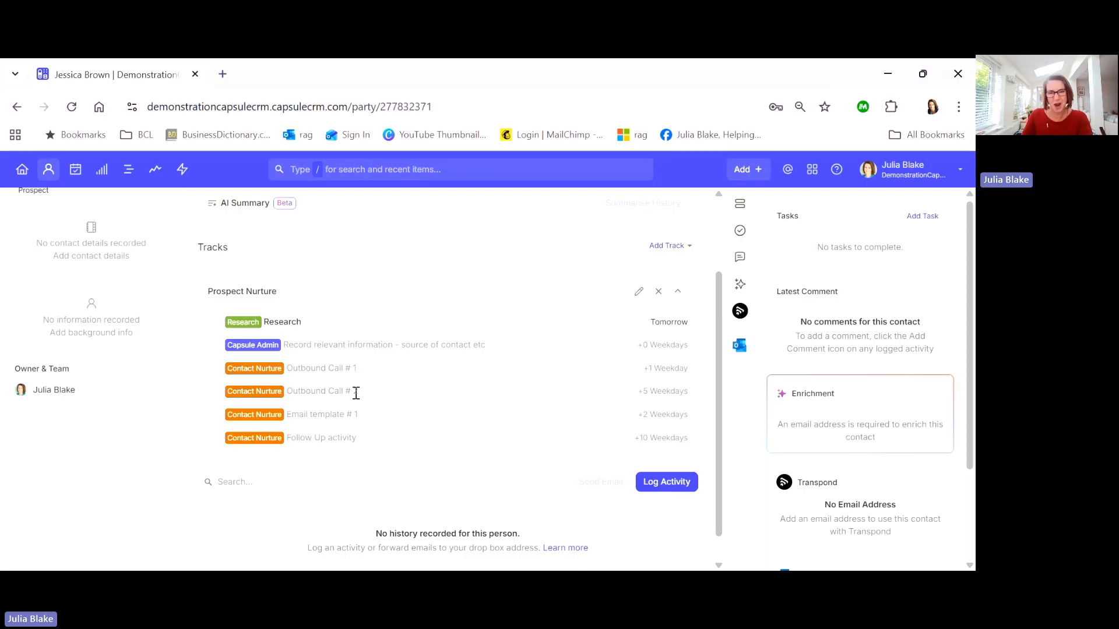
{"action": "scroll", "coordinate": [371, 415], "scroll_direction": "up", "scroll_amount": 1}
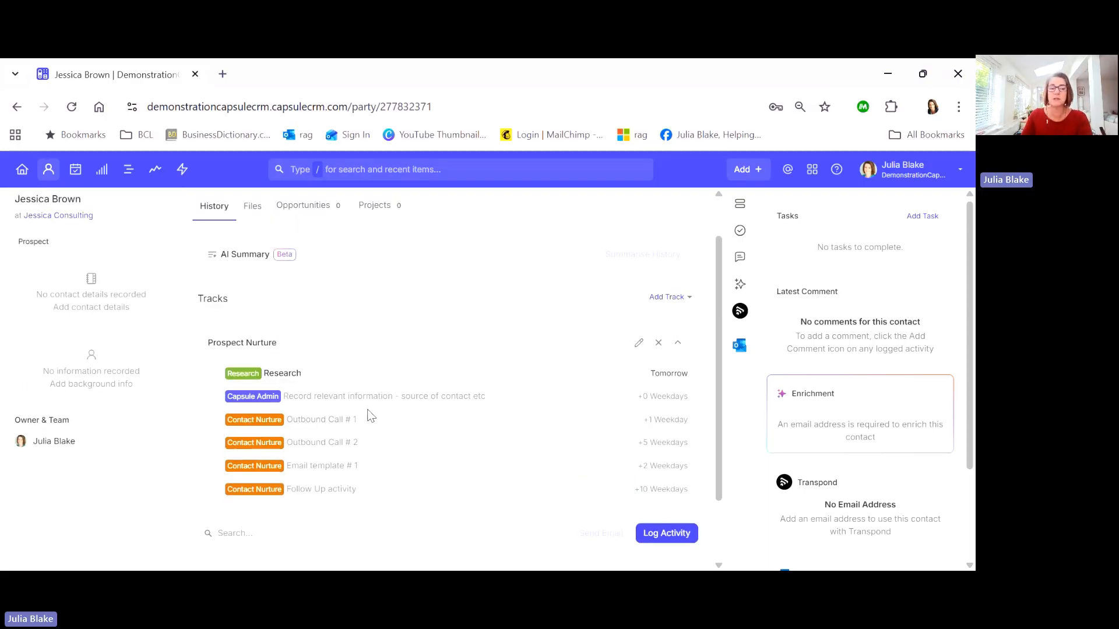
{"action": "scroll", "coordinate": [371, 415], "scroll_direction": "up", "scroll_amount": 1}
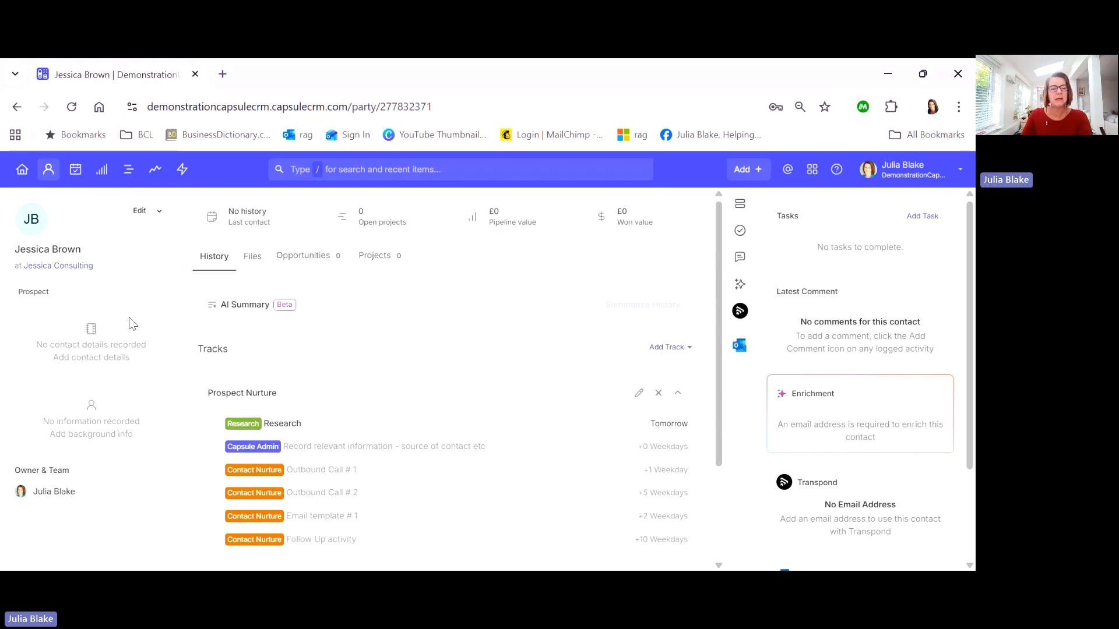
On the contact's organisation record, add the Client - Previous tag and apply the Previous Client - Keep in Touch track.
{"action": "left_click", "coordinate": [71, 268]}
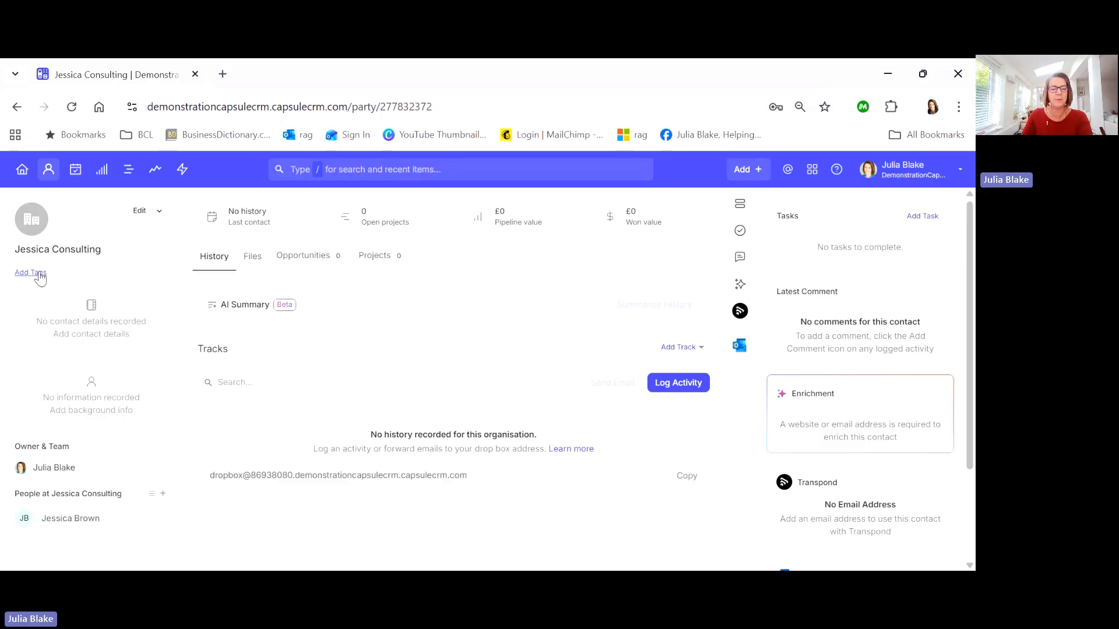
{"action": "left_click", "coordinate": [40, 278]}
{"action": "left_click", "coordinate": [125, 282]}
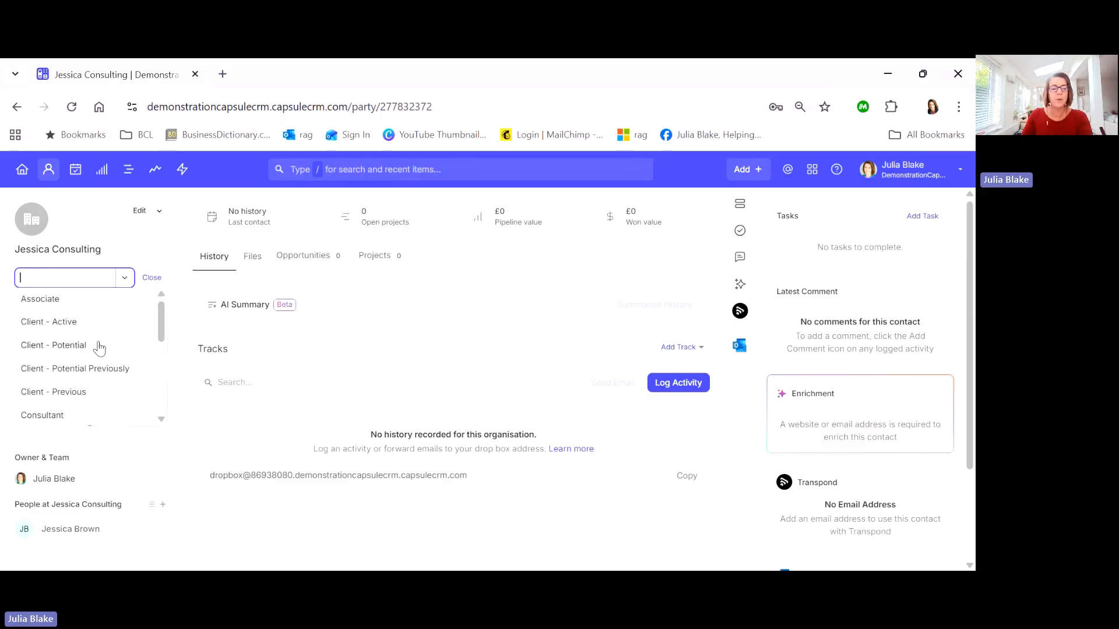
{"action": "left_click", "coordinate": [97, 393]}
{"action": "left_click", "coordinate": [670, 347]}
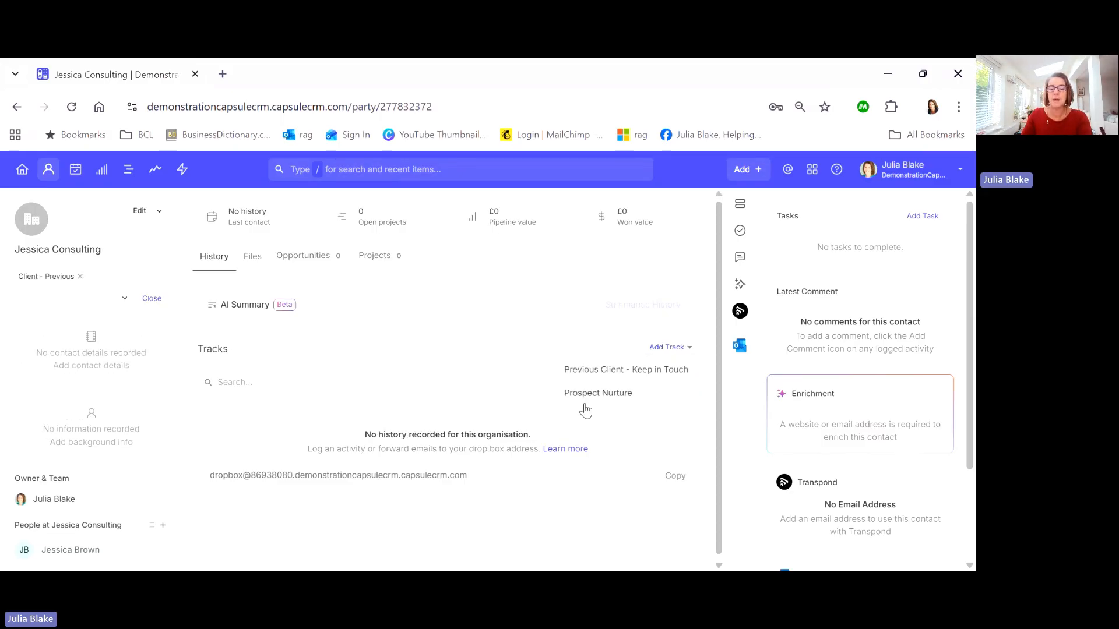
{"action": "left_click", "coordinate": [605, 373]}
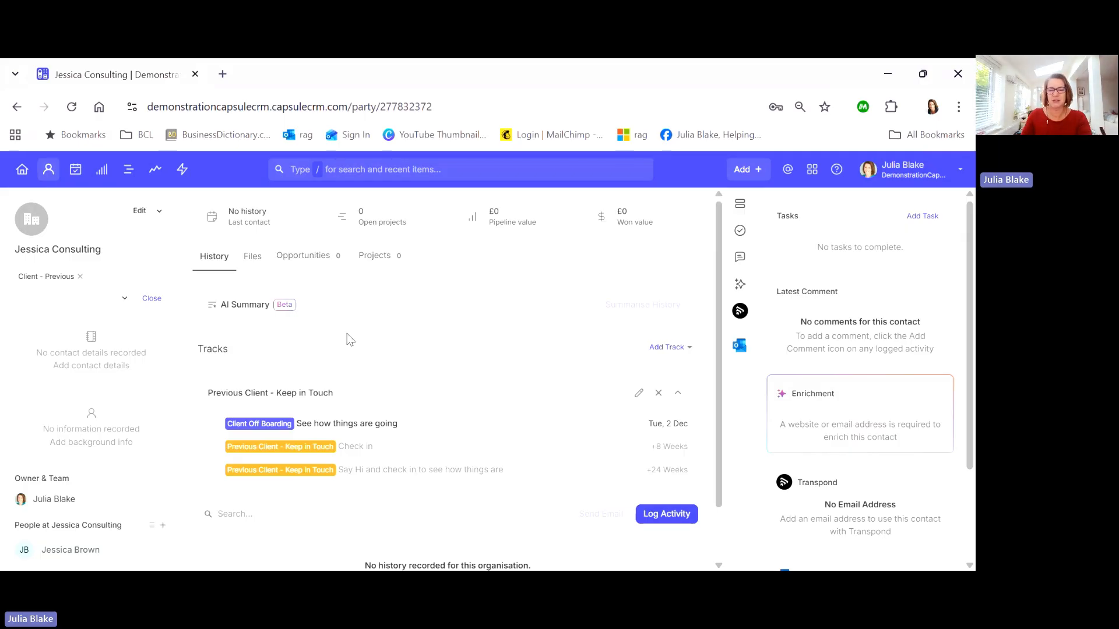
Open the Tracks configuration for people and organisations in the account settings.
{"action": "left_click", "coordinate": [908, 180]}
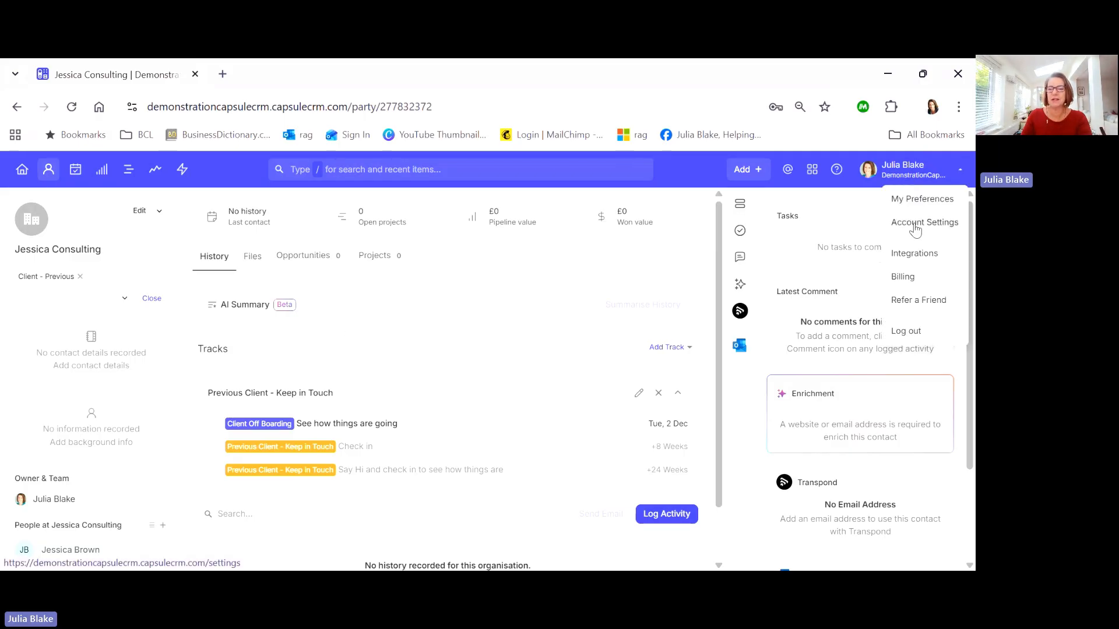
{"action": "left_click", "coordinate": [915, 229]}
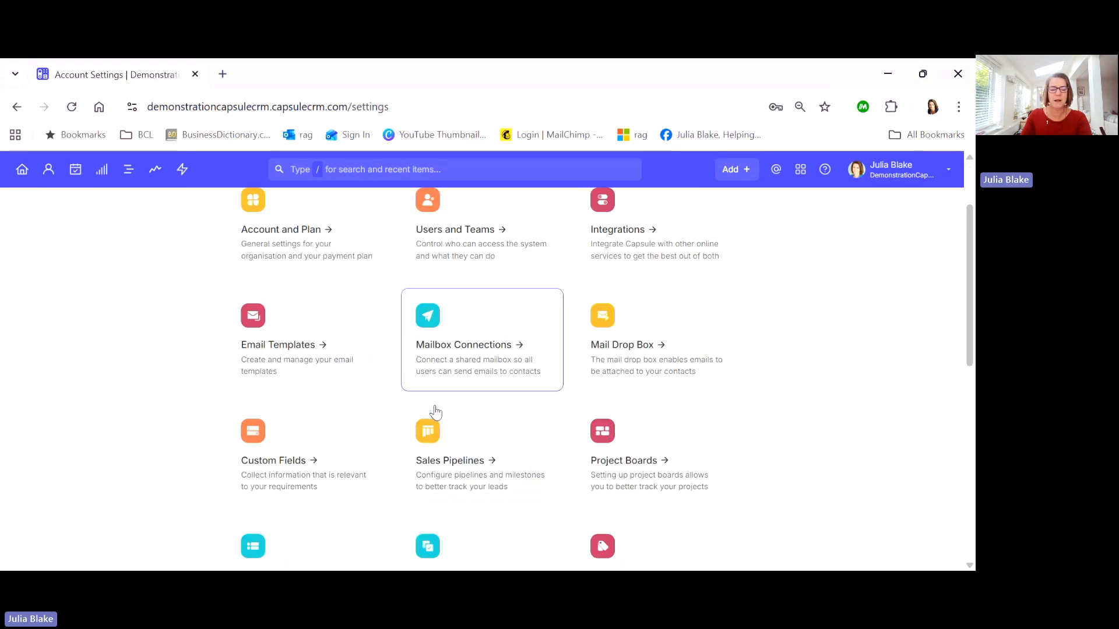
{"action": "scroll", "coordinate": [303, 478], "scroll_direction": "down", "scroll_amount": 2}
{"action": "left_click", "coordinate": [303, 478]}
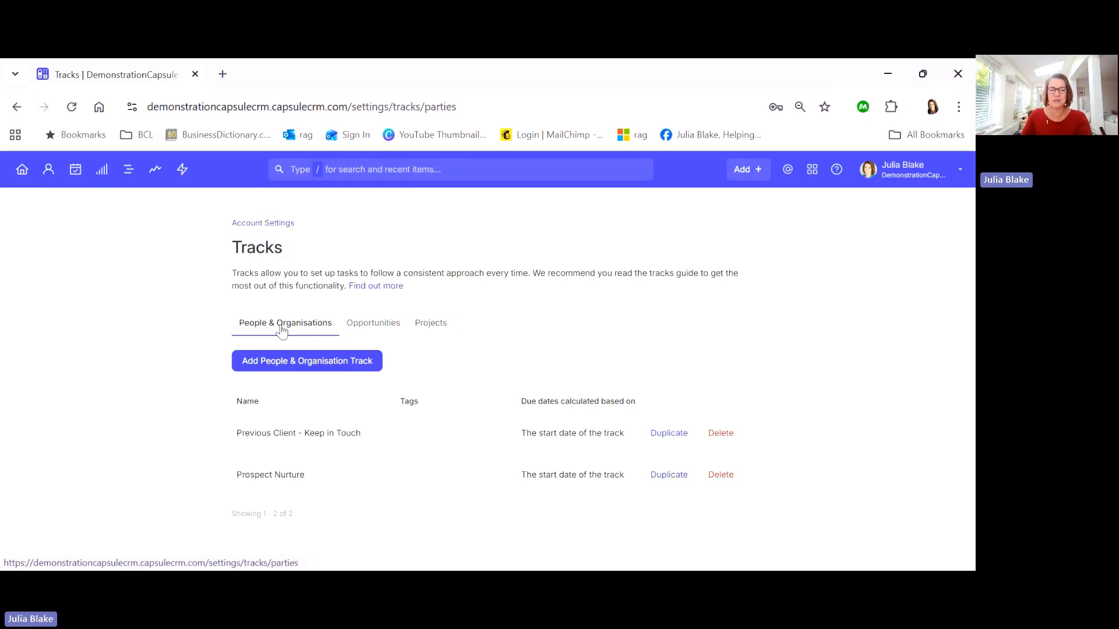
Start a new People & Organisation track named Test with a new tag Test, keeping due dates based on the track's start date.
{"action": "left_click", "coordinate": [317, 373]}
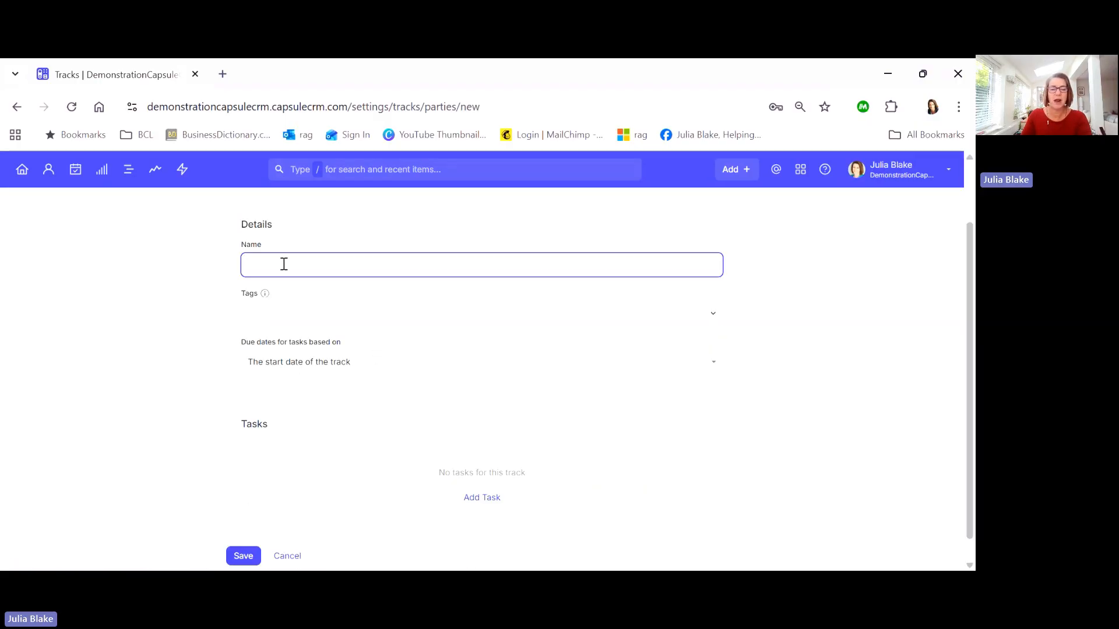
{"action": "type", "text": "Test"}
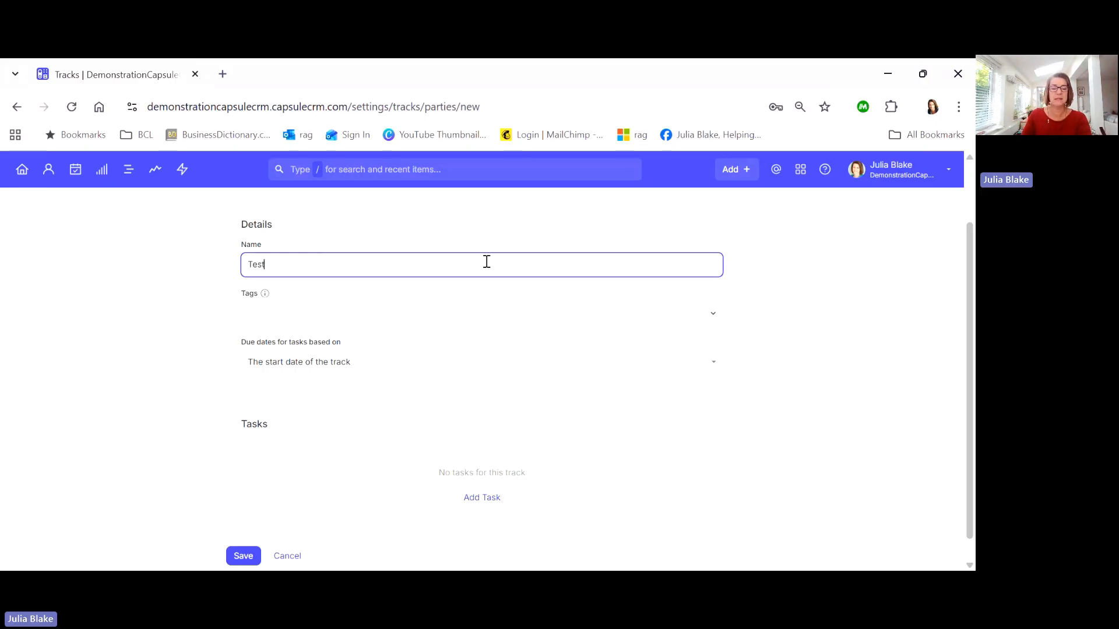
{"action": "left_click", "coordinate": [345, 320]}
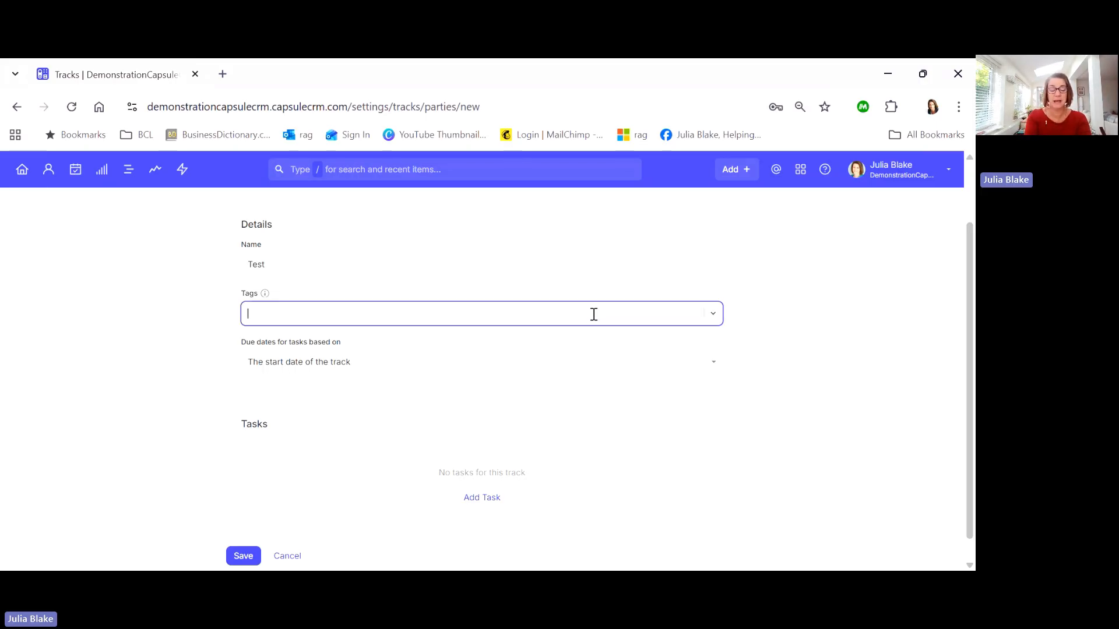
{"action": "type", "text": "Test"}
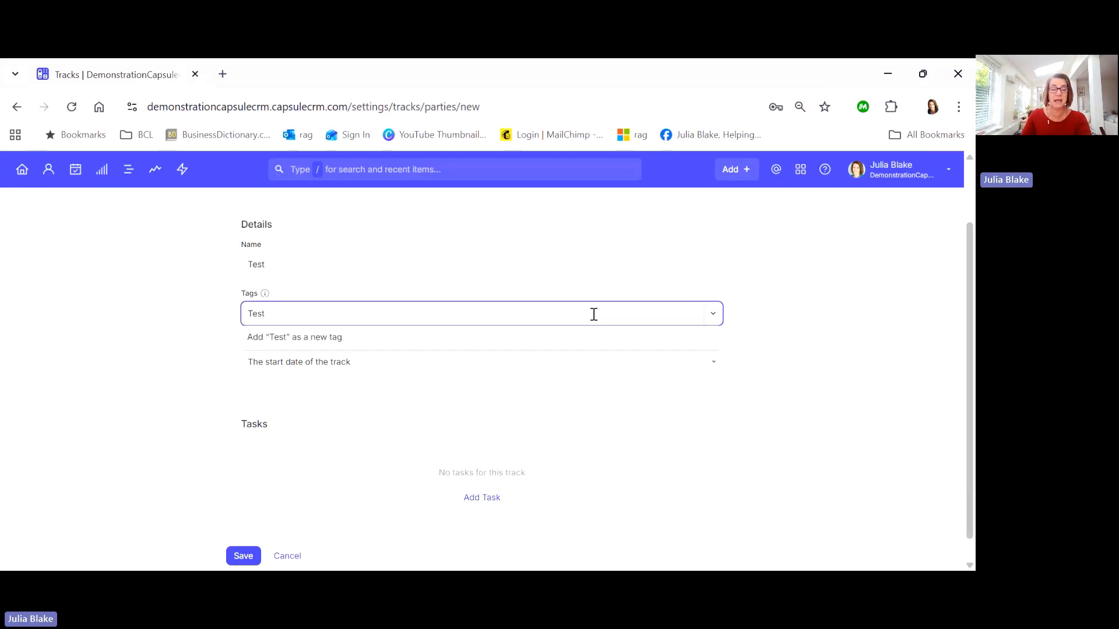
{"action": "left_click", "coordinate": [334, 338]}
{"action": "scroll", "coordinate": [502, 395], "scroll_direction": "down", "scroll_amount": 1}
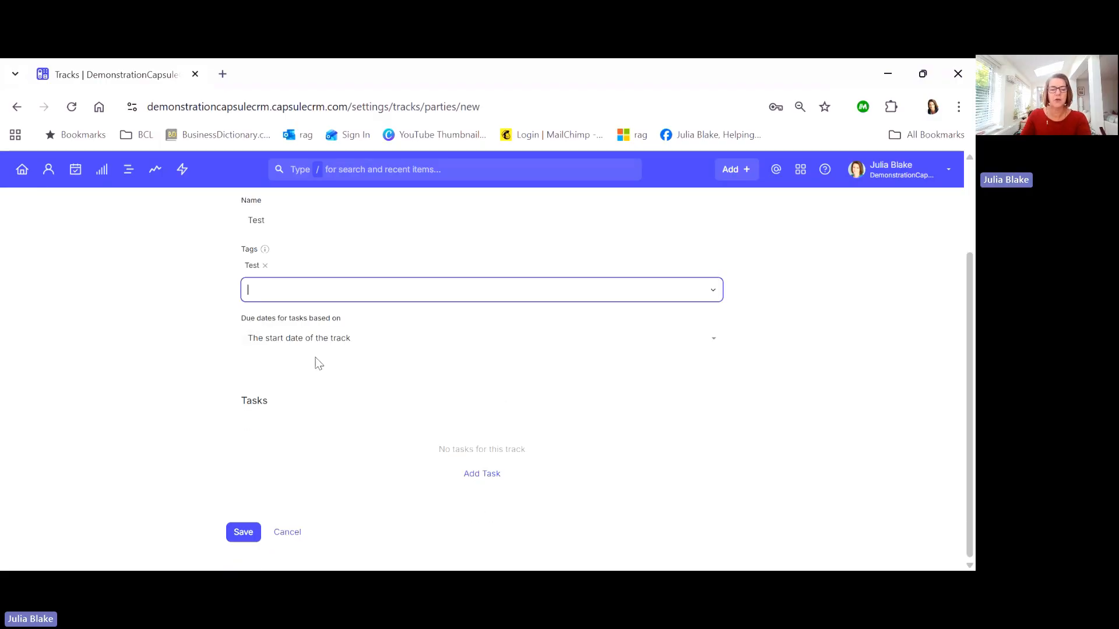
{"action": "left_click", "coordinate": [352, 346]}
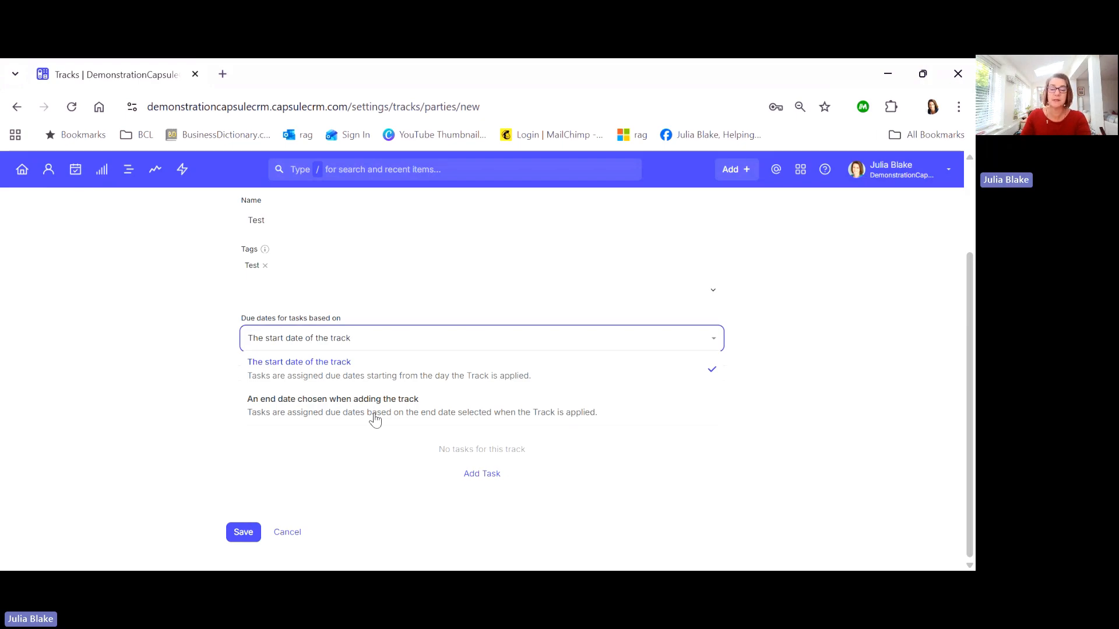
{"action": "left_click", "coordinate": [139, 344]}
Add a task named Test 1 to the track, due 2 weekdays after track starts, in the Contact Nurture category.
{"action": "left_click", "coordinate": [482, 475]}
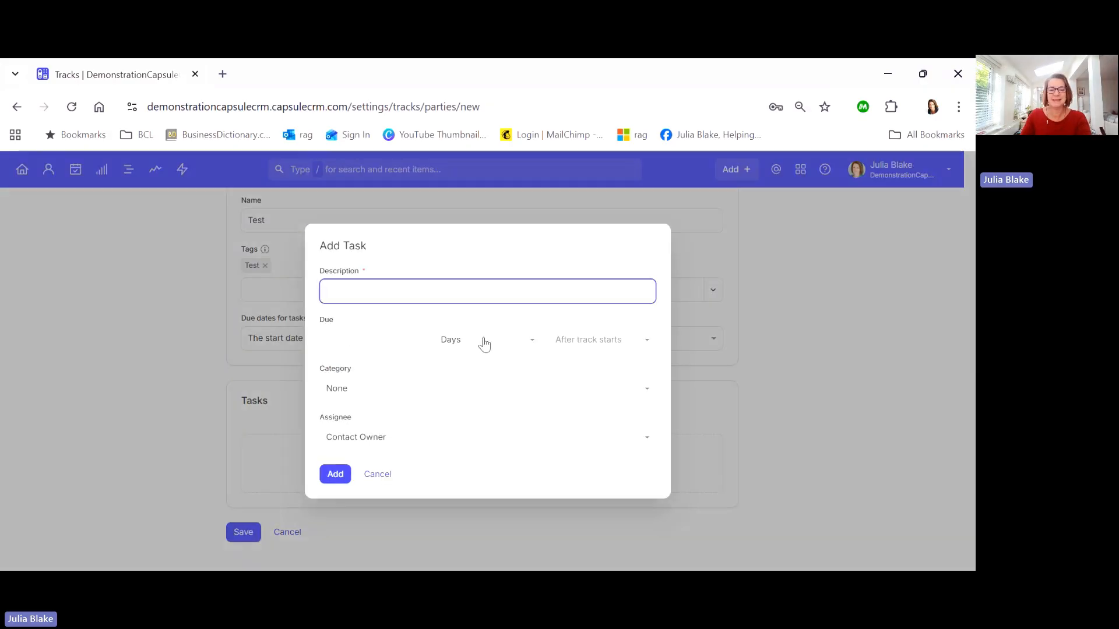
{"action": "type", "text": "Test 1"}
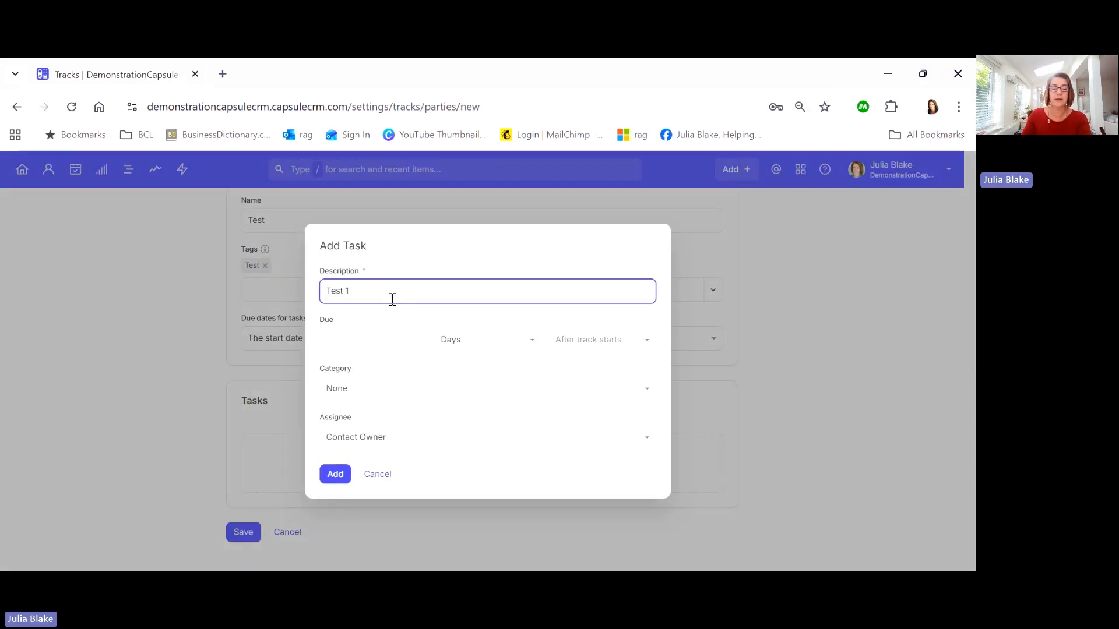
{"action": "left_click", "coordinate": [355, 344]}
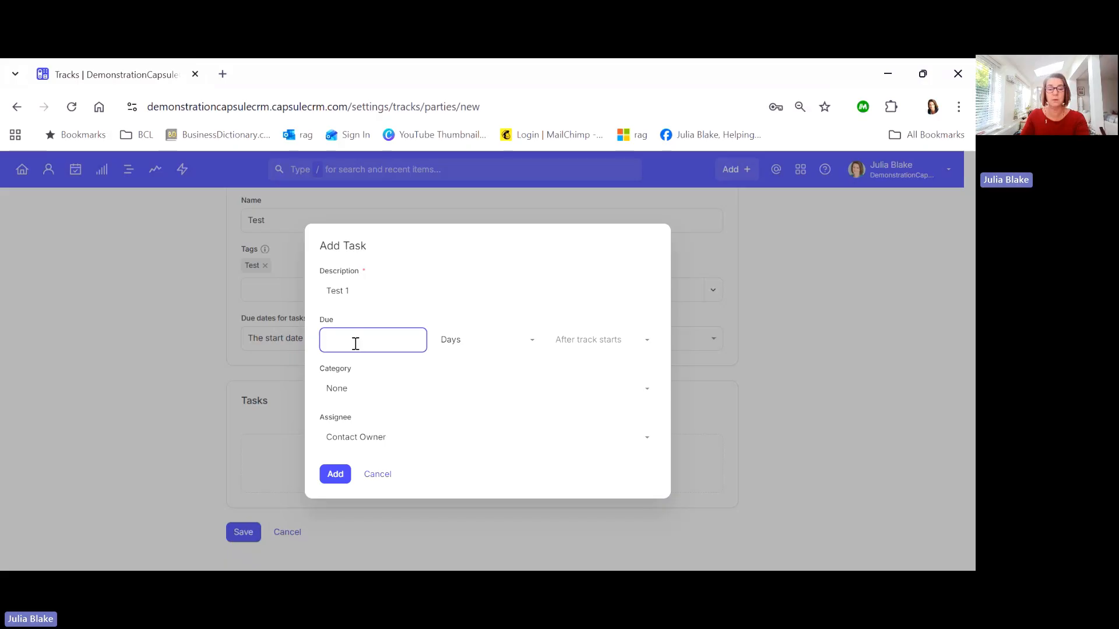
{"action": "type", "text": "2"}
{"action": "left_click", "coordinate": [457, 344]}
{"action": "left_click", "coordinate": [461, 387]}
{"action": "key", "text": "Tab"}
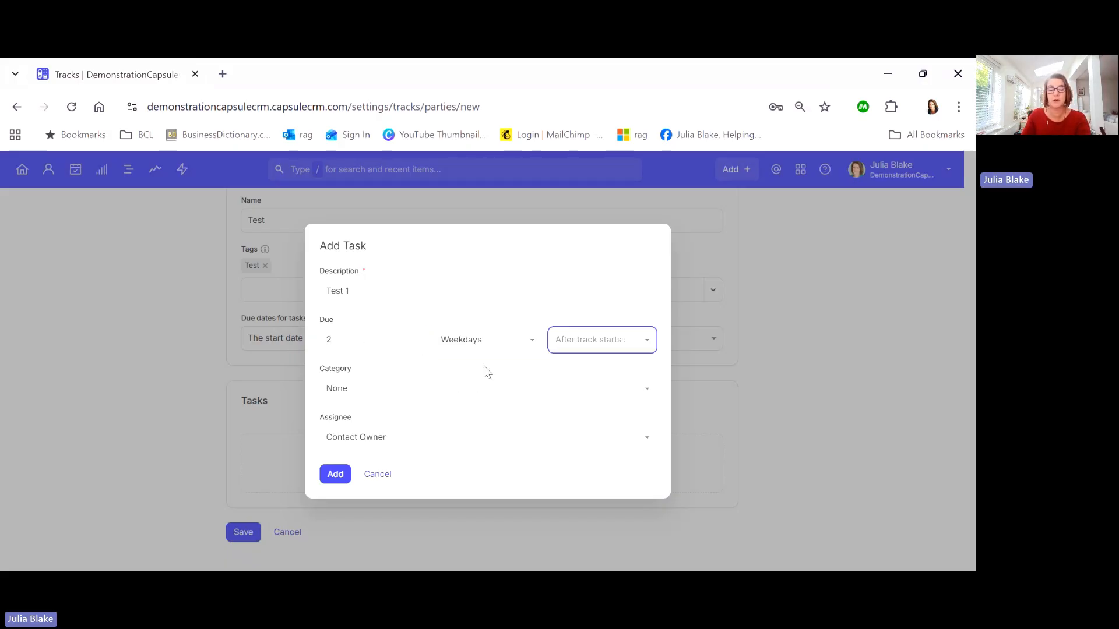
{"action": "left_click", "coordinate": [459, 385]}
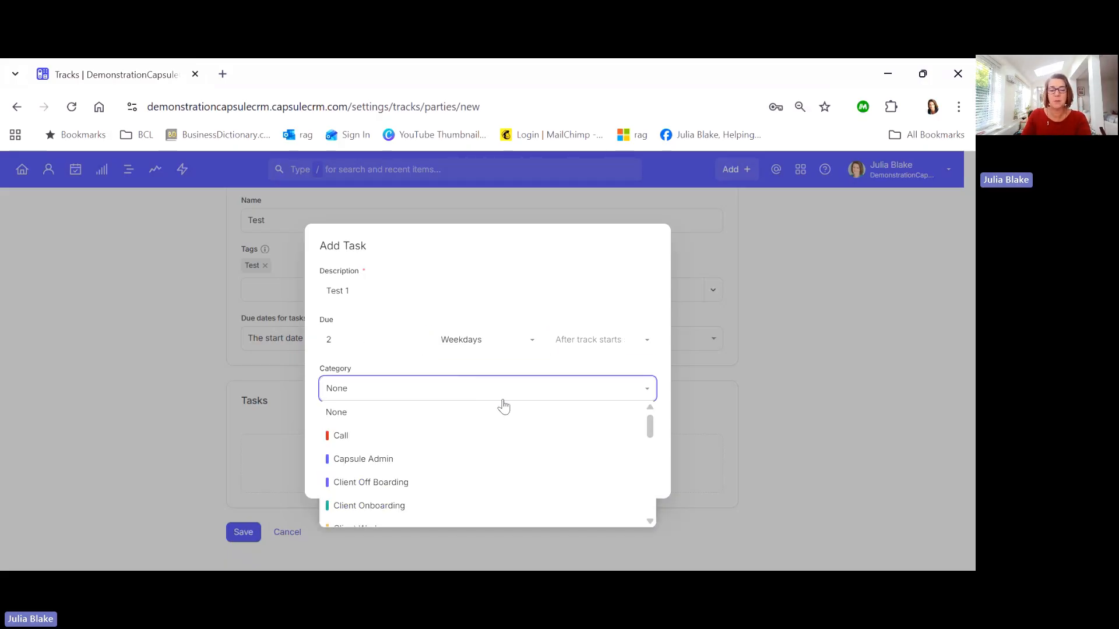
{"action": "scroll", "coordinate": [477, 460], "scroll_direction": "down", "scroll_amount": 2}
{"action": "left_click", "coordinate": [464, 483]}
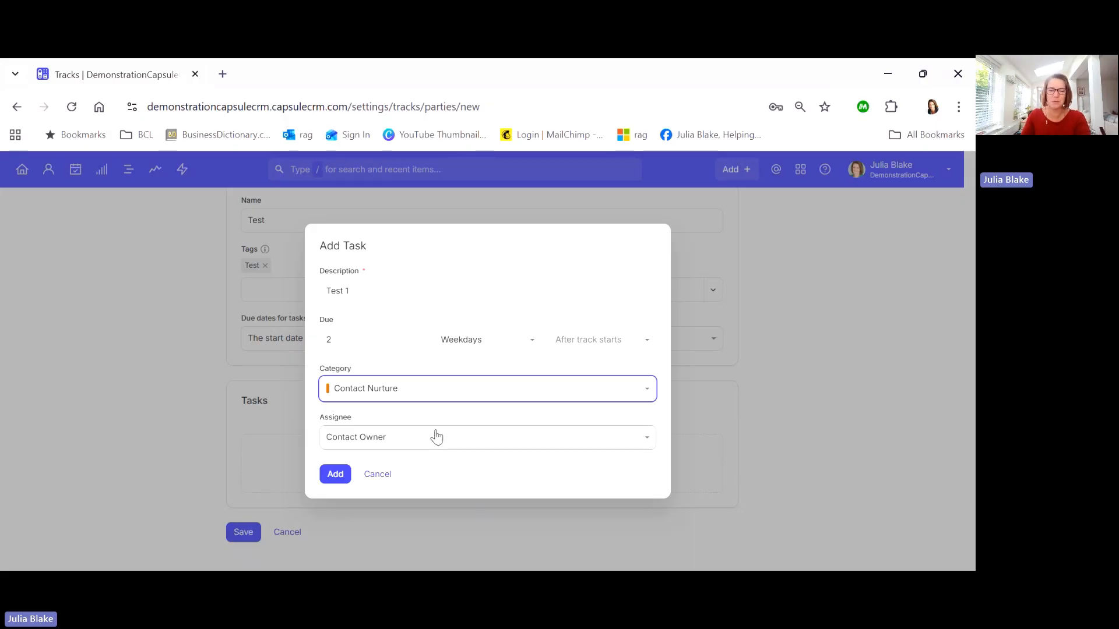
{"action": "left_click", "coordinate": [335, 475]}
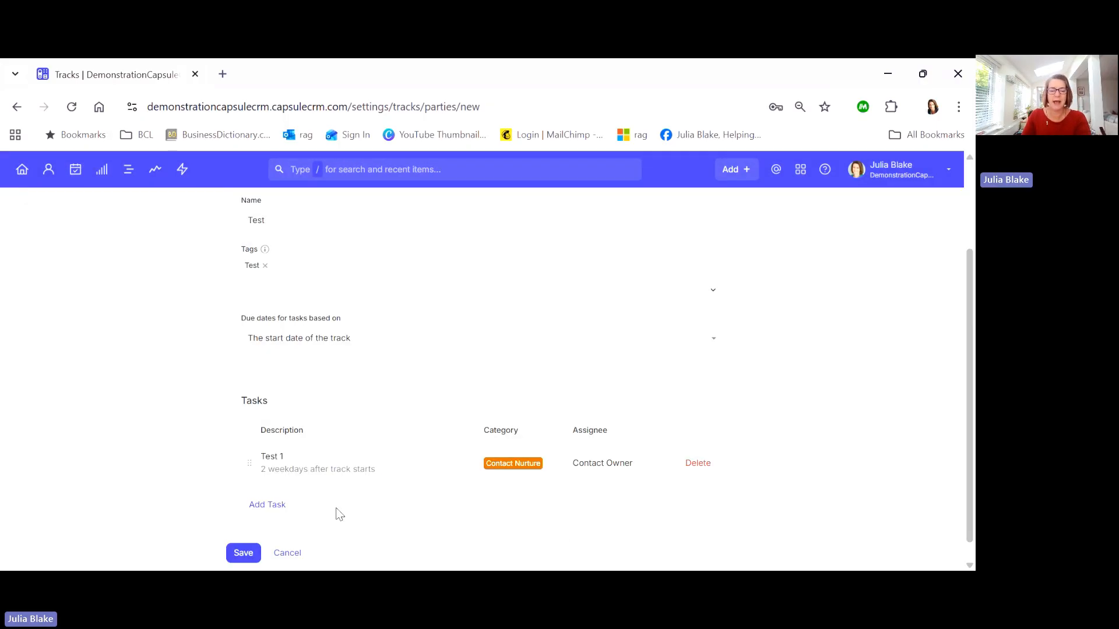
Add a task named Test 2, due 2 weekdays after last task, in the Contact Nurture category, and save the track.
{"action": "left_click", "coordinate": [267, 505]}
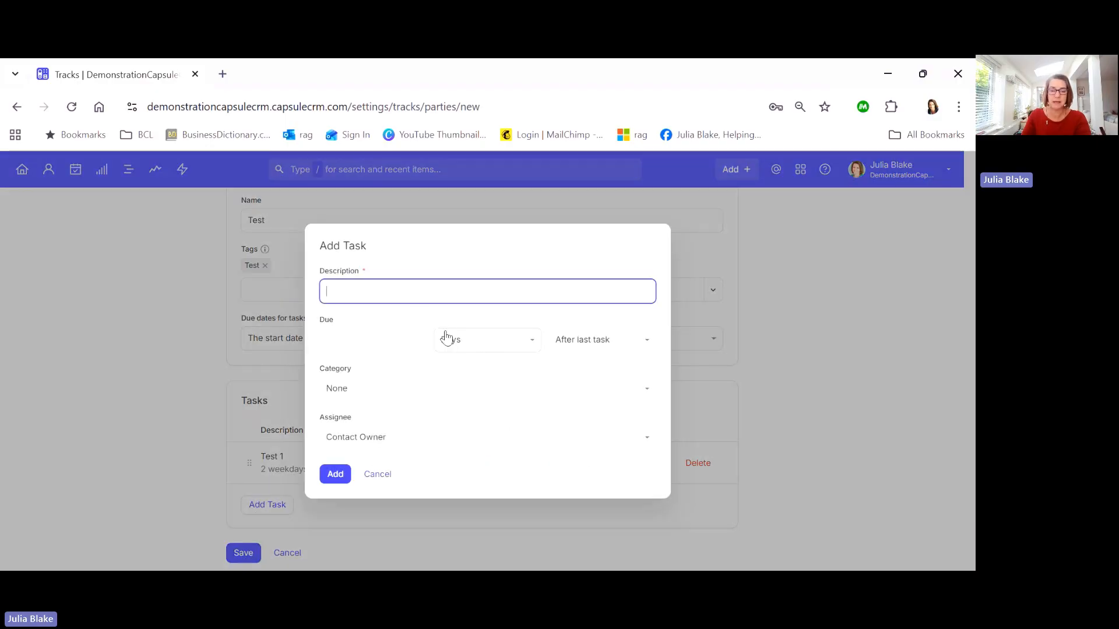
{"action": "left_click", "coordinate": [355, 346]}
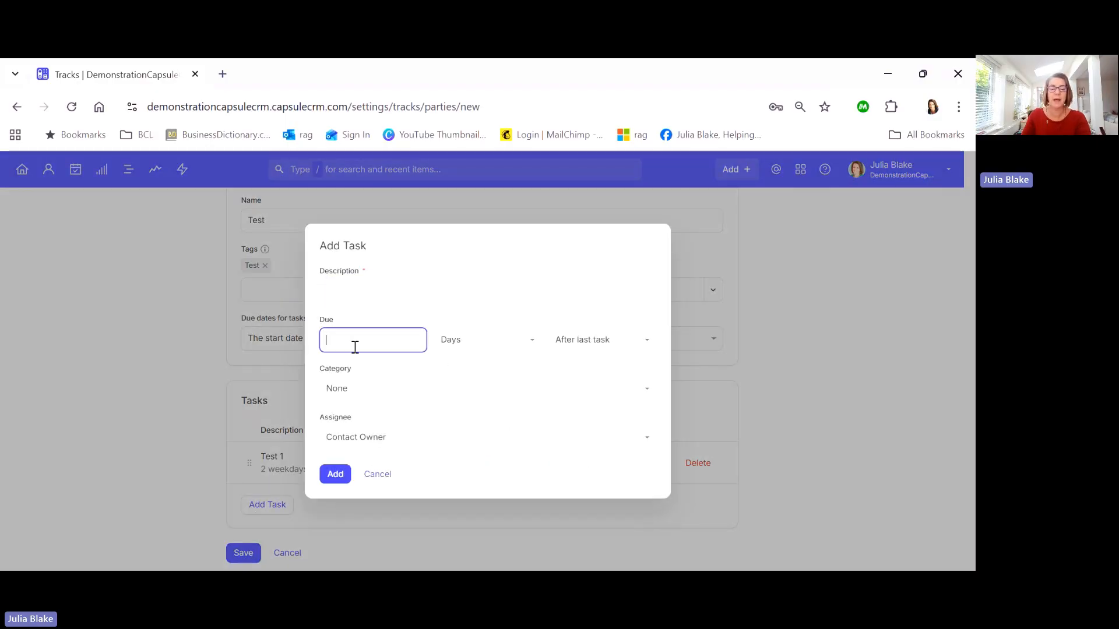
{"action": "left_click", "coordinate": [383, 288]}
{"action": "type", "text": "Test 2"}
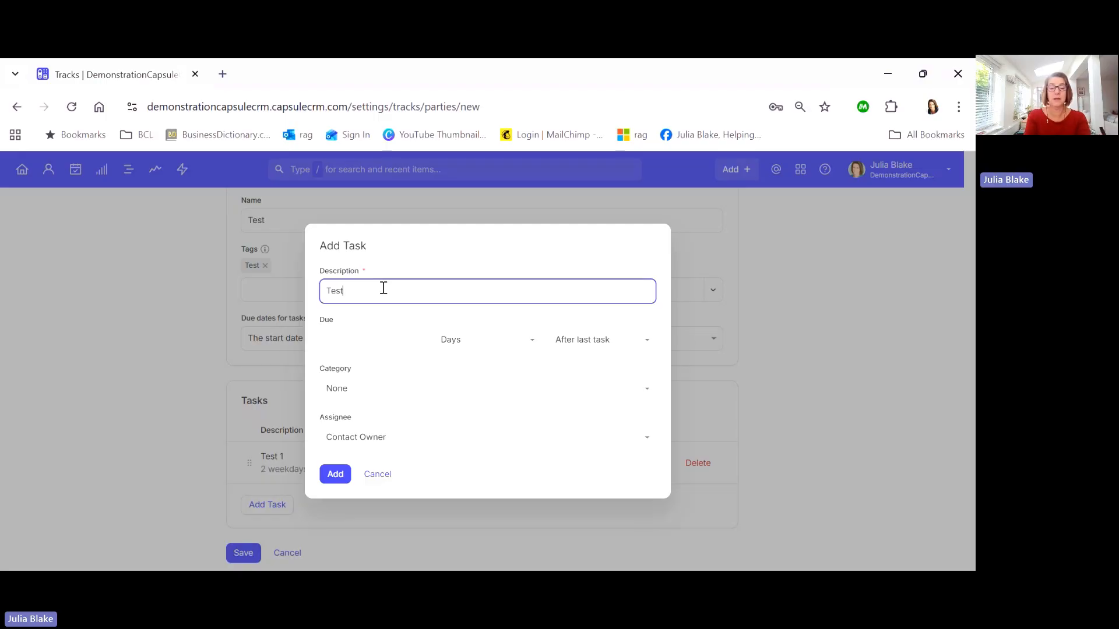
{"action": "left_click", "coordinate": [355, 342]}
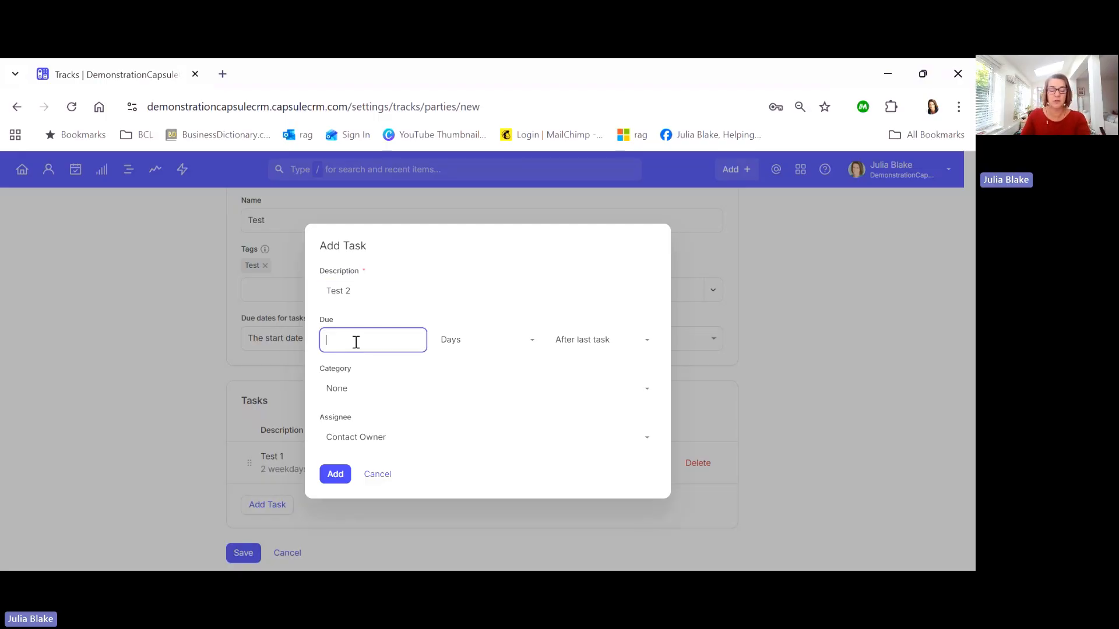
{"action": "type", "text": "2"}
{"action": "left_click", "coordinate": [474, 349]}
{"action": "left_click", "coordinate": [479, 387]}
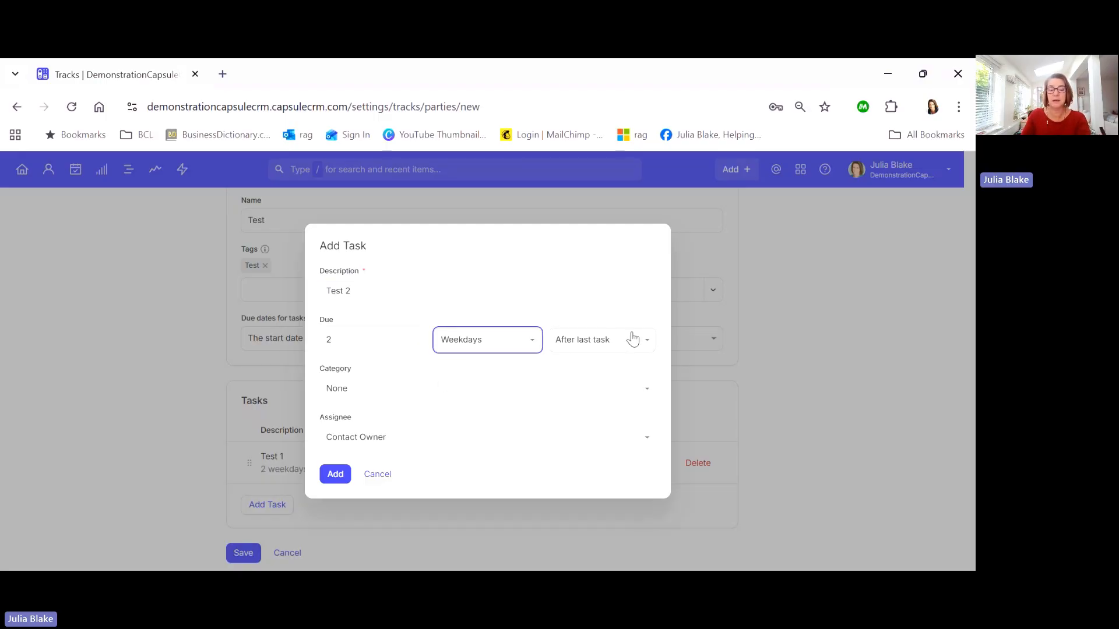
{"action": "left_click", "coordinate": [350, 396]}
{"action": "scroll", "coordinate": [452, 484], "scroll_direction": "down", "scroll_amount": 1}
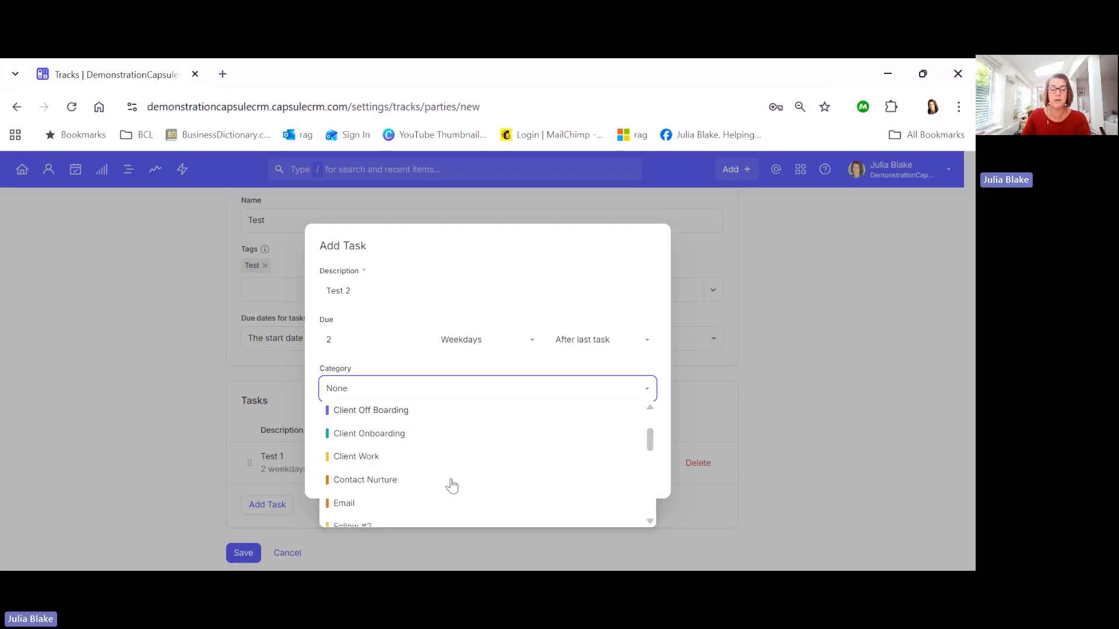
{"action": "left_click", "coordinate": [417, 480]}
{"action": "left_click", "coordinate": [331, 473]}
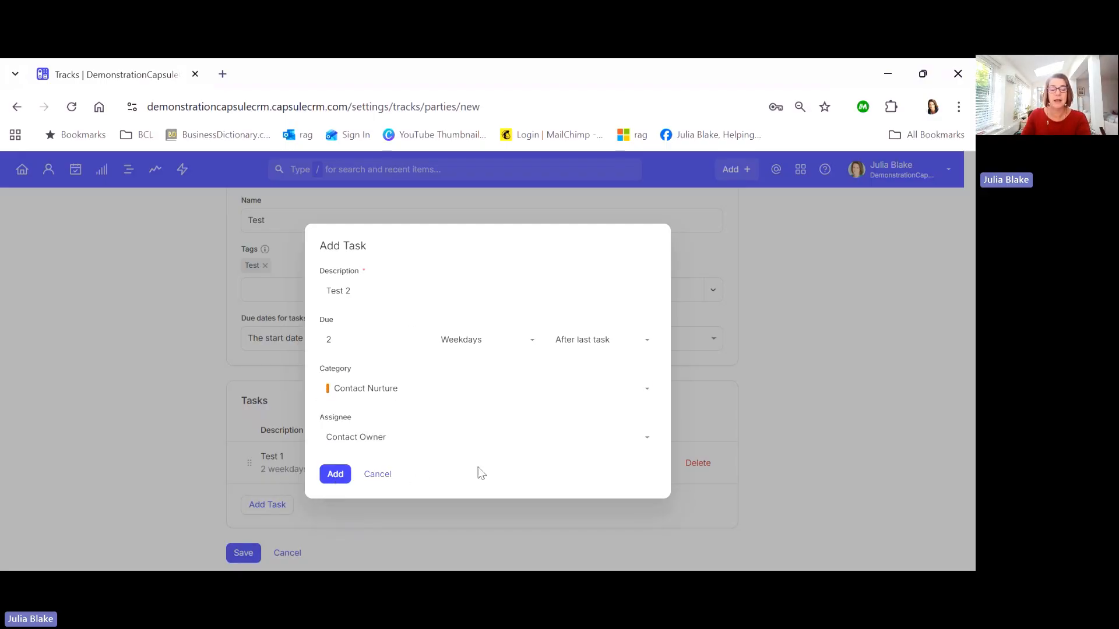
{"action": "scroll", "coordinate": [393, 459], "scroll_direction": "down", "scroll_amount": 1}
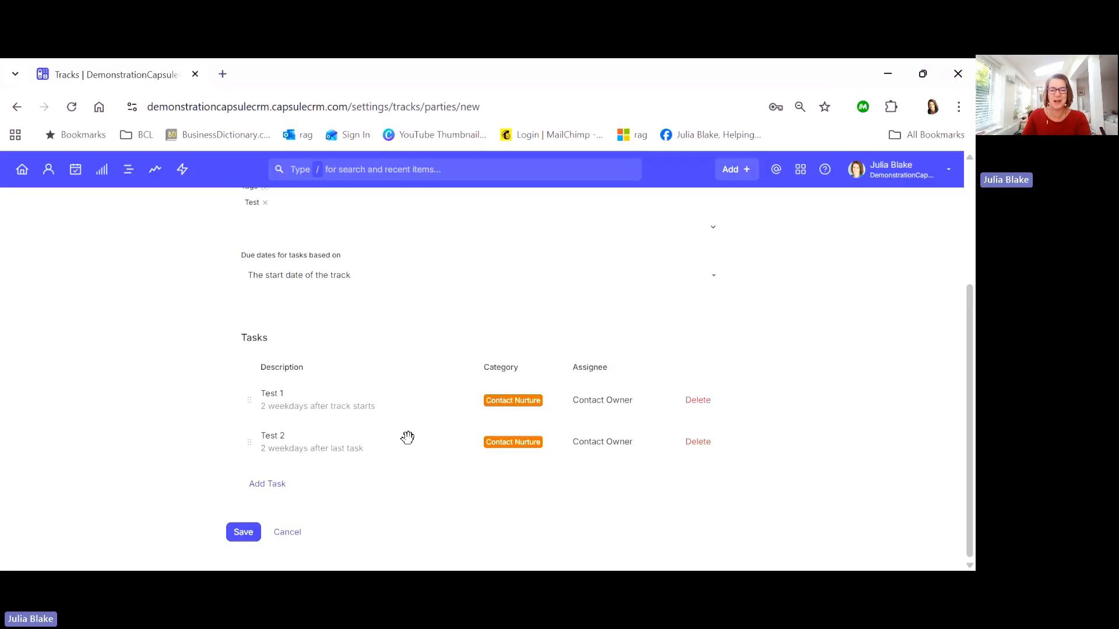
{"action": "left_click", "coordinate": [242, 531]}
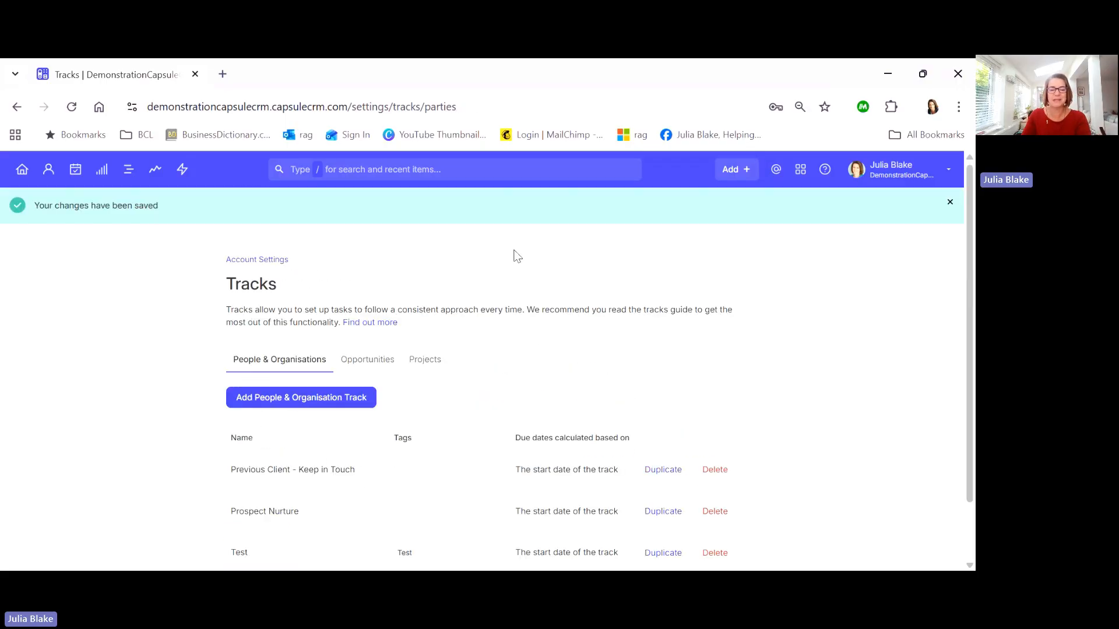
Reopen the Jessica Consulting organisation record, apply the Test track to it, and review the track's tasks.
{"action": "left_click", "coordinate": [397, 175]}
{"action": "left_click", "coordinate": [304, 215]}
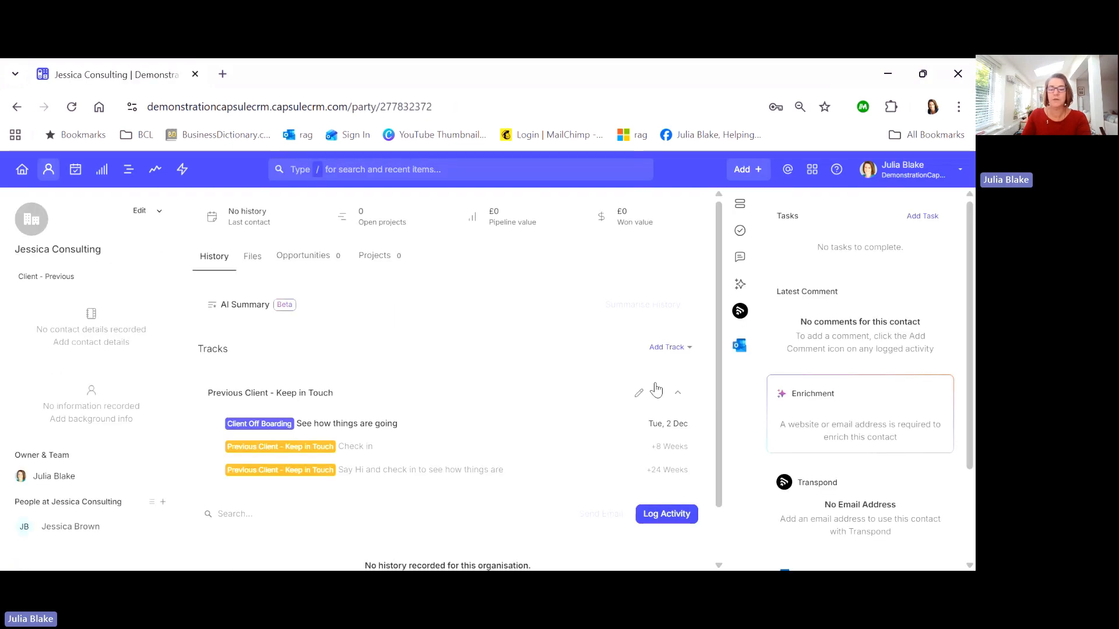
{"action": "left_click", "coordinate": [686, 349]}
{"action": "left_click", "coordinate": [579, 418]}
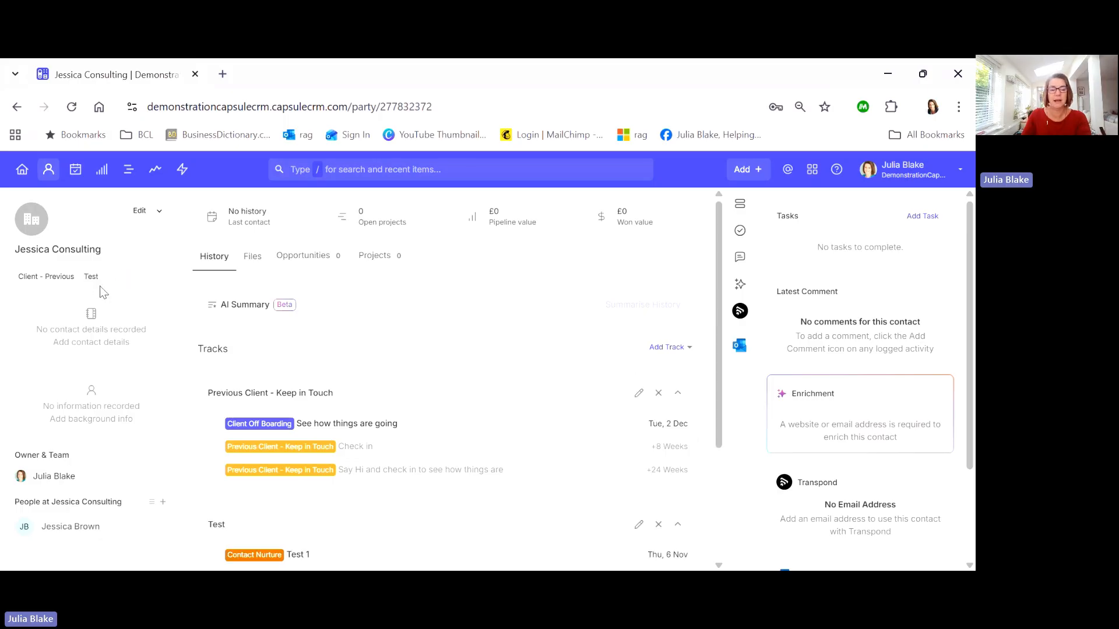
{"action": "scroll", "coordinate": [450, 502], "scroll_direction": "down", "scroll_amount": 2}
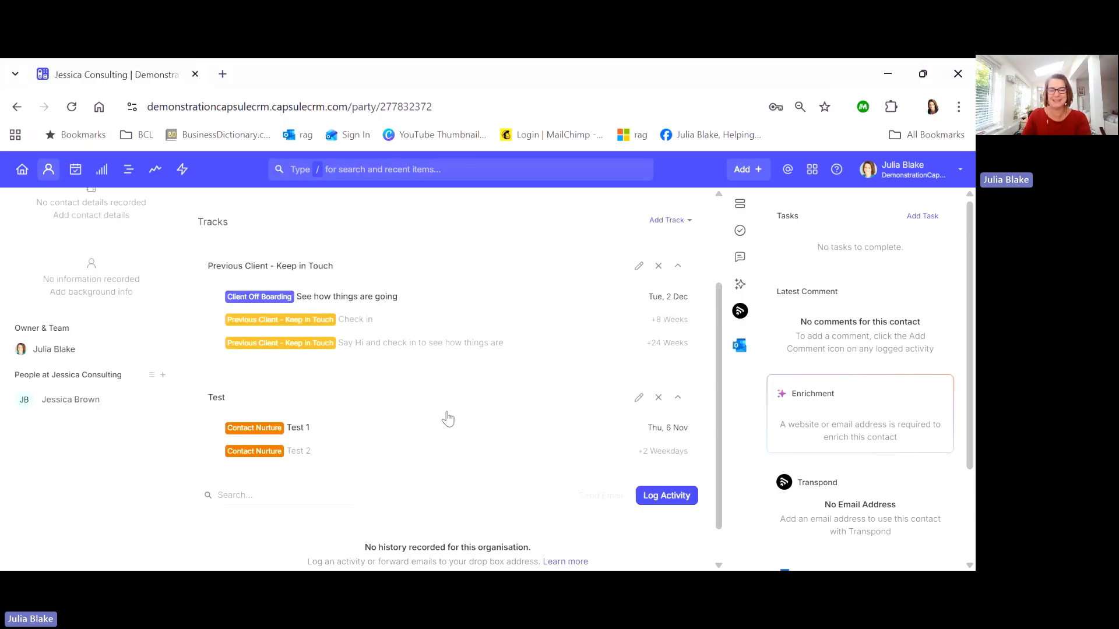
{"action": "scroll", "coordinate": [454, 408], "scroll_direction": "up", "scroll_amount": 2}
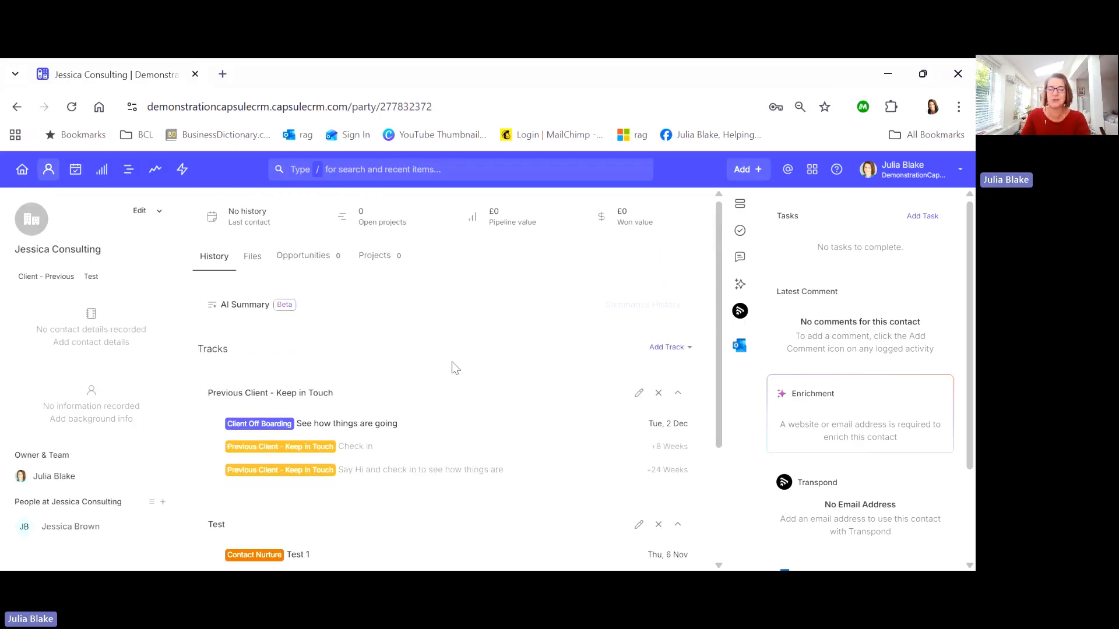